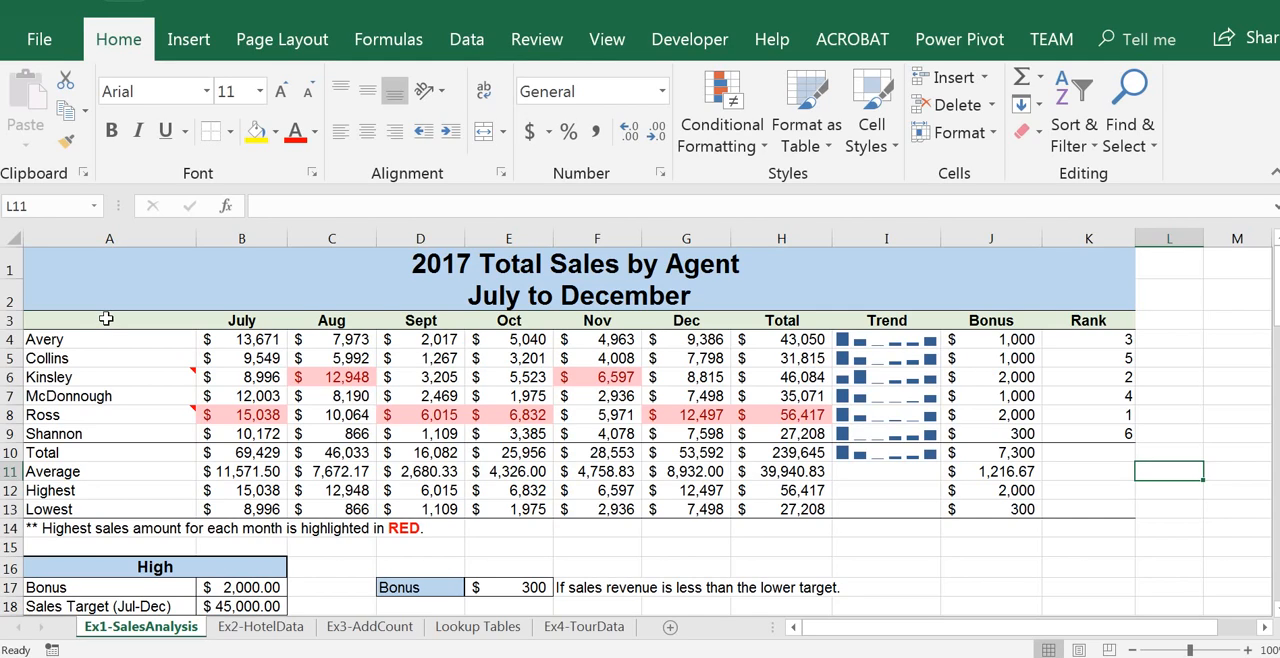
Step: Insert a 2-D clustered column chart from the monthly sales of all agents in A3:G9, excluding totals
{"action": "left_click_drag", "start_coordinate": [106, 320], "coordinate": [101, 432]}
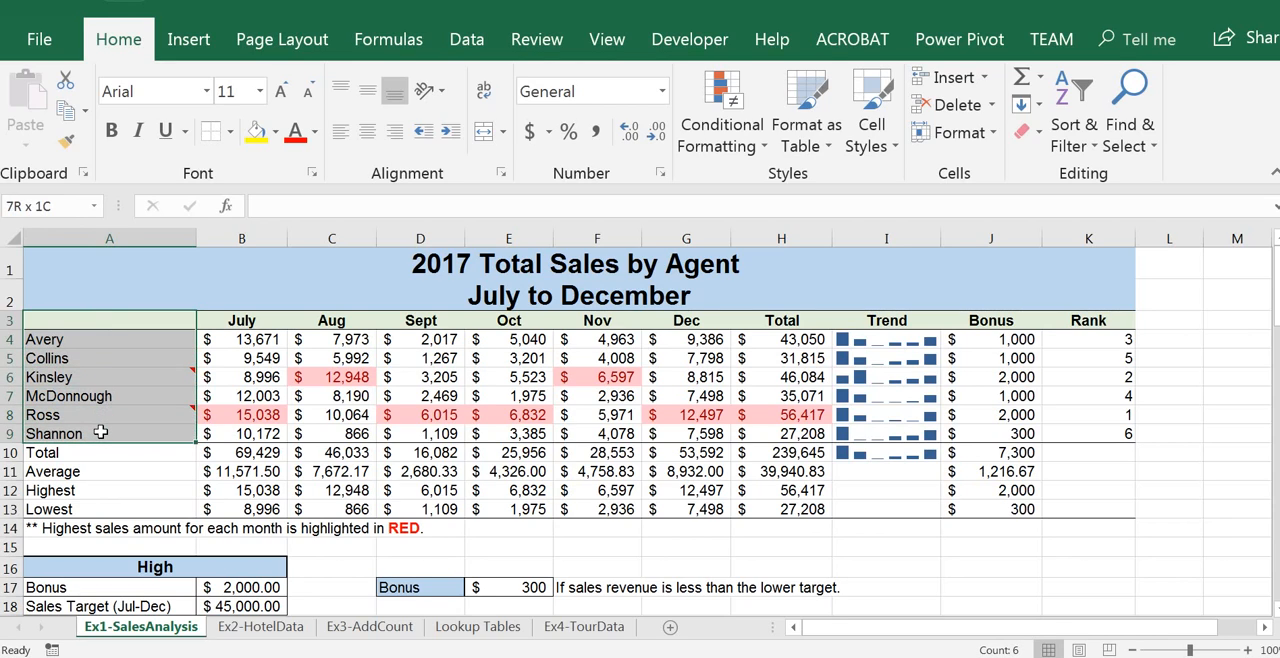
{"action": "left_click_drag", "start_coordinate": [101, 432], "coordinate": [683, 437]}
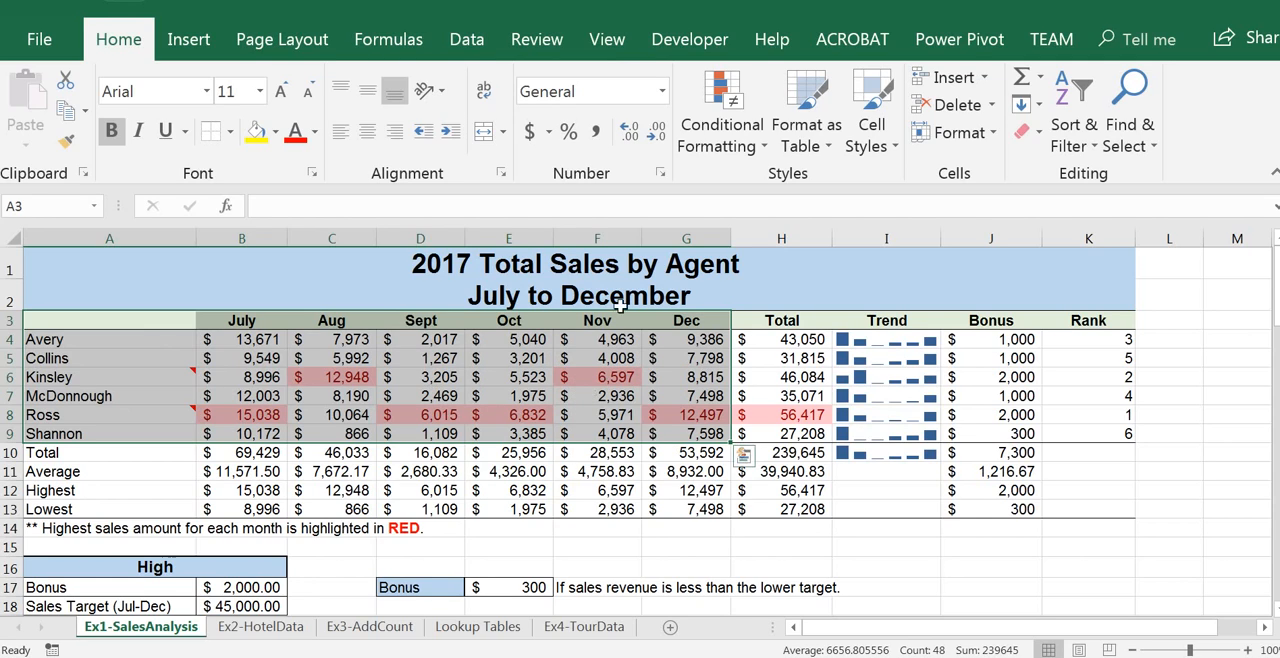
{"action": "left_click", "coordinate": [210, 45]}
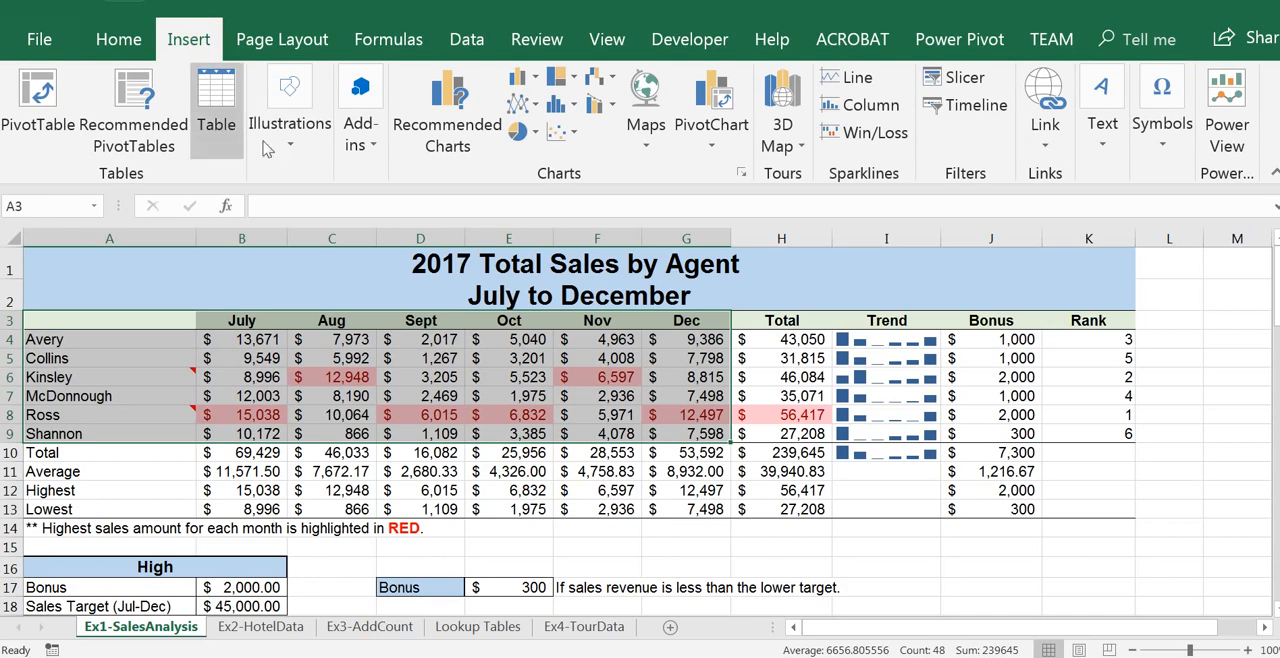
{"action": "left_click", "coordinate": [536, 80]}
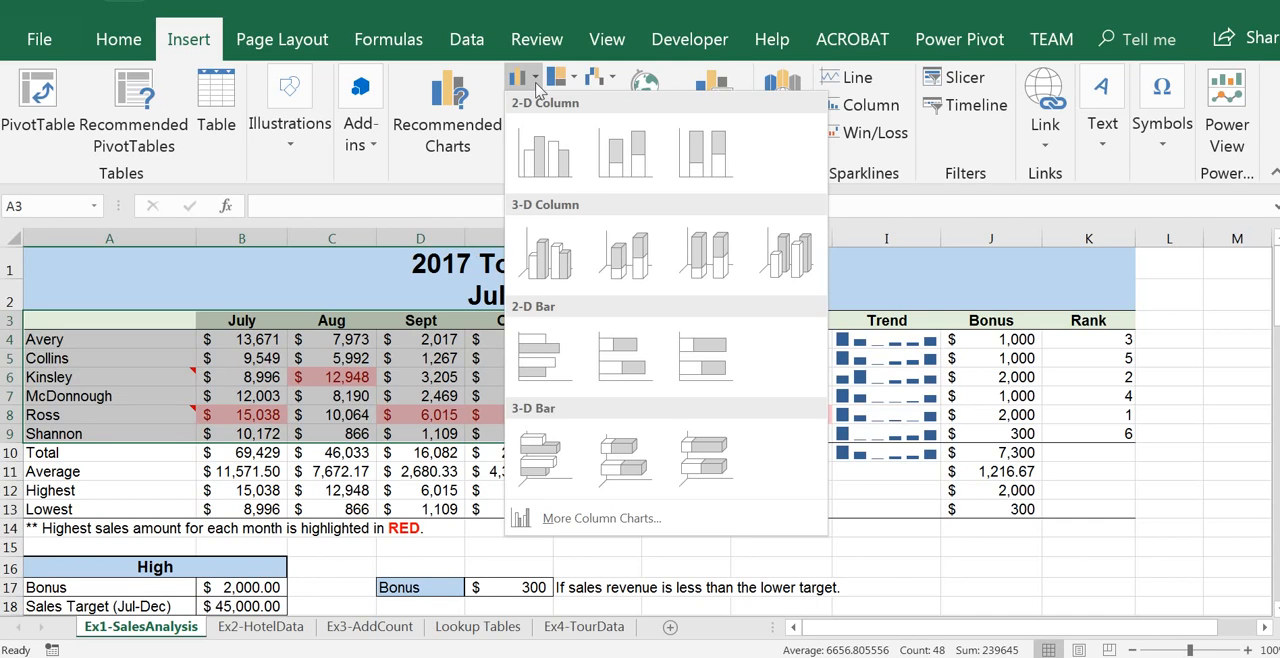
{"action": "left_click", "coordinate": [540, 162]}
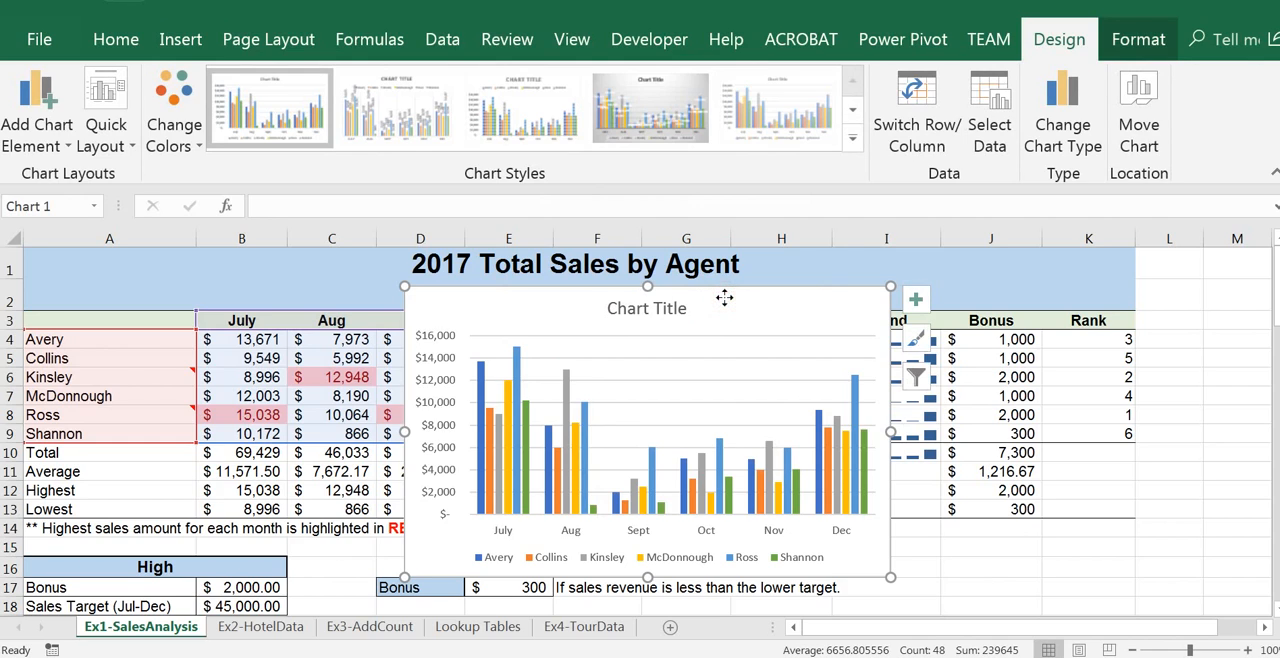
Step: Move the new chart below the Low bonus table so its upper corner sits at cell A23
{"action": "mouse_move", "coordinate": [724, 297]}
{"action": "left_mouse_down"}
{"action": "mouse_move", "coordinate": [723, 340]}
{"action": "mouse_move", "coordinate": [669, 409]}
{"action": "mouse_move", "coordinate": [548, 490]}
{"action": "left_mouse_up"}
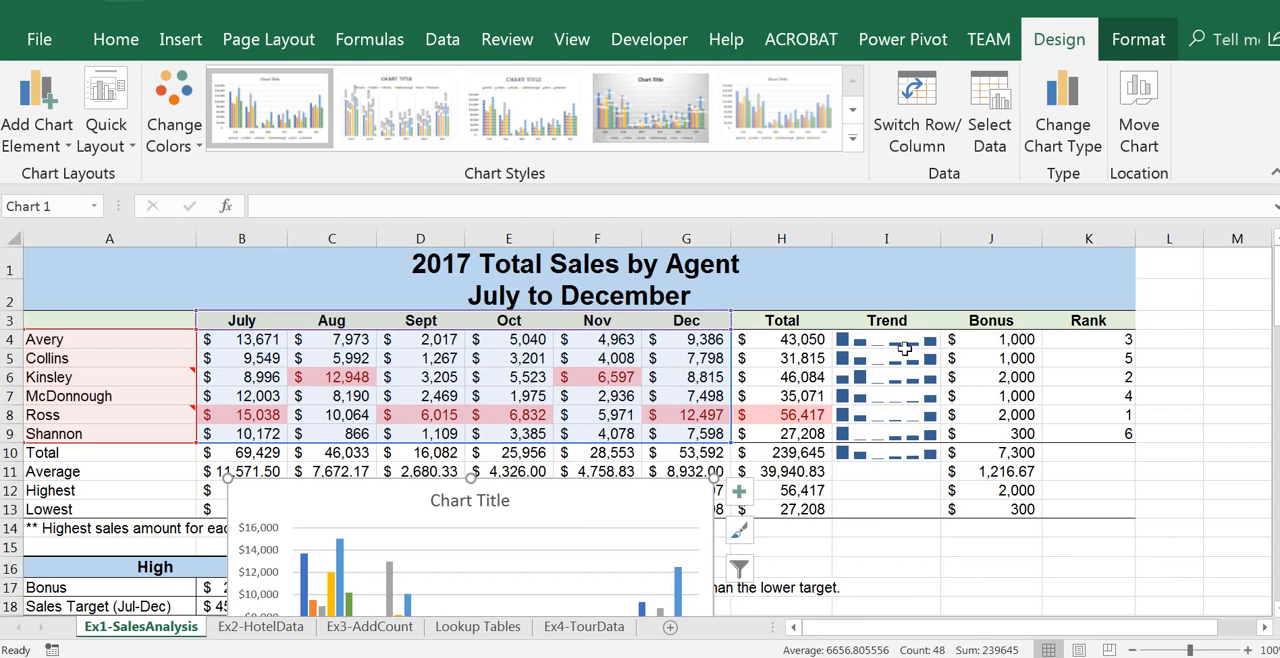
{"action": "left_click_drag", "start_coordinate": [1272, 323], "coordinate": [1272, 334]}
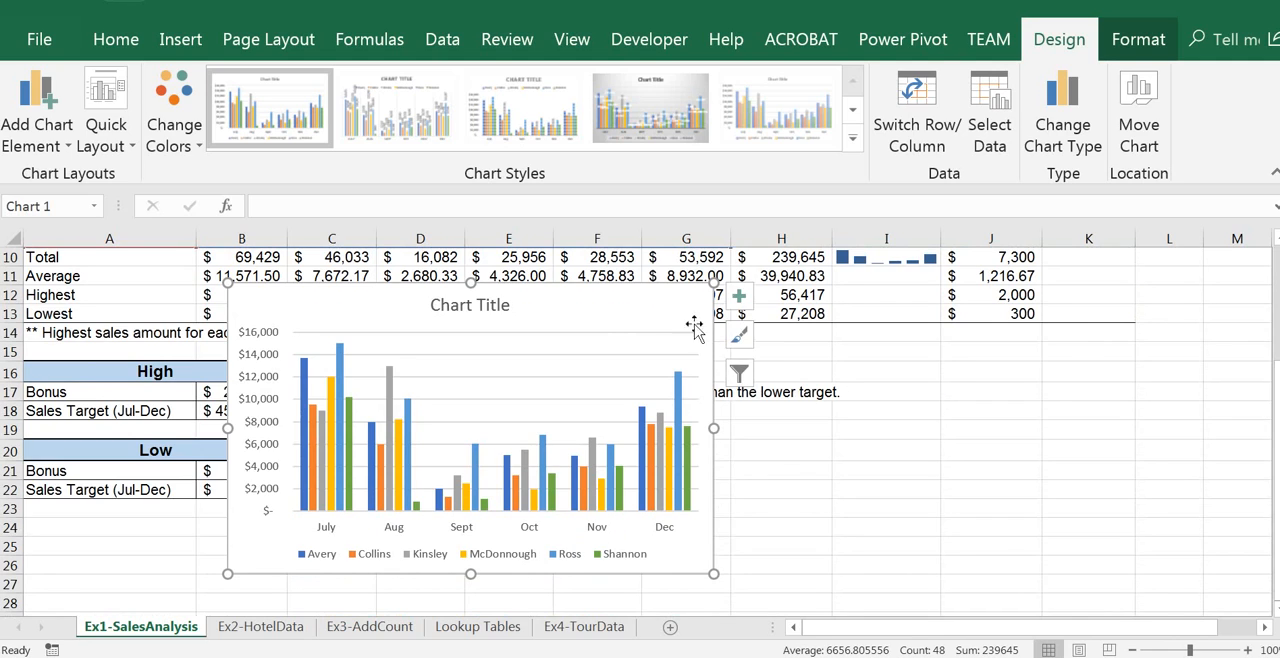
{"action": "left_click_drag", "start_coordinate": [617, 303], "coordinate": [426, 527]}
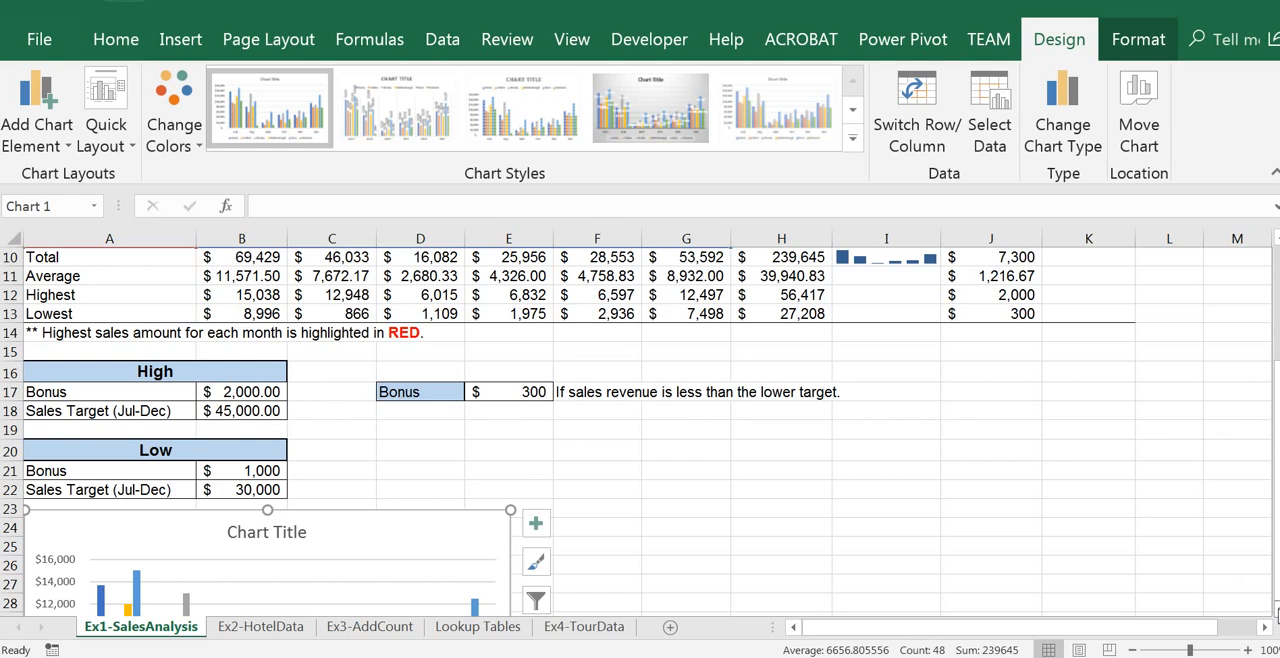
{"action": "scroll", "coordinate": [1275, 610], "scroll_direction": "down", "scroll_amount": 4}
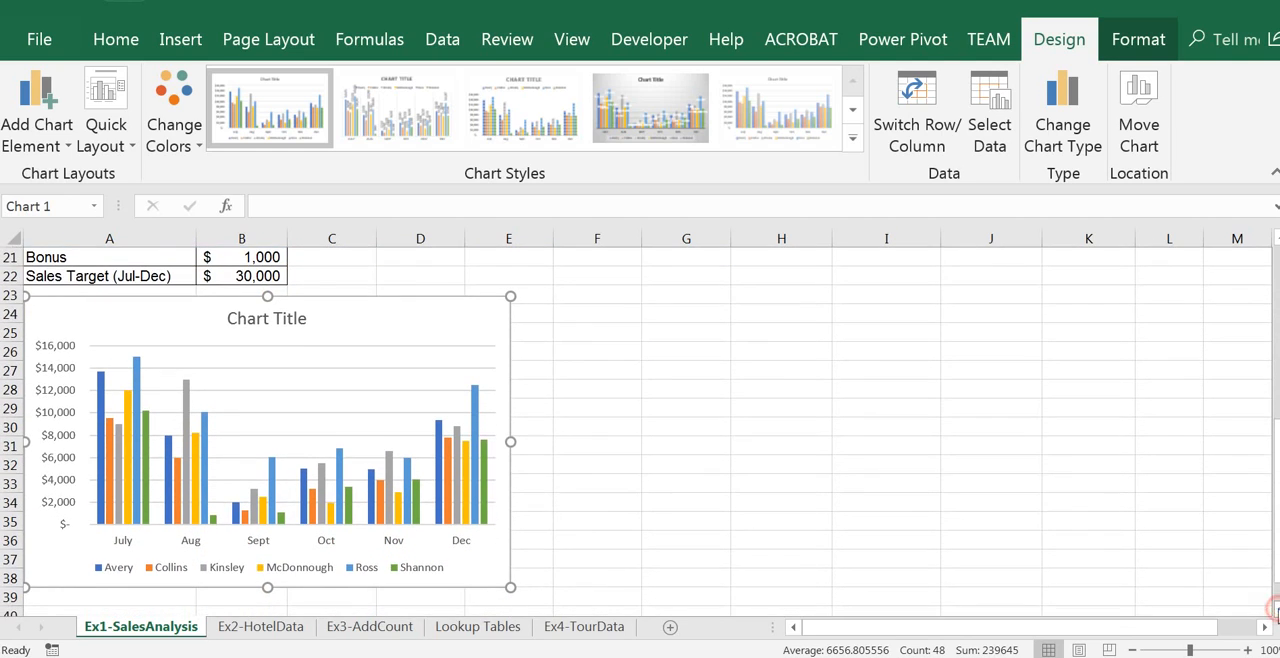
{"action": "scroll", "coordinate": [1275, 610], "scroll_direction": "down", "scroll_amount": 3}
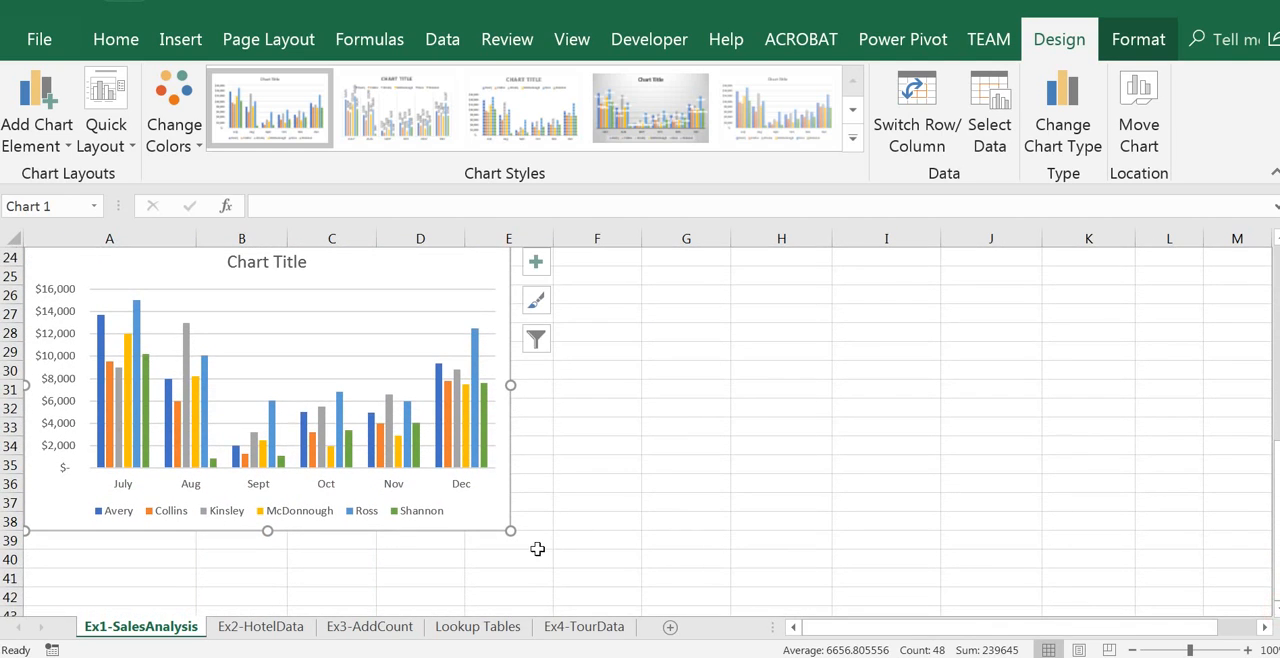
Step: Enlarge the chart so that it spans columns A to K and rows 23 to 39
{"action": "left_click_drag", "start_coordinate": [508, 533], "coordinate": [553, 549]}
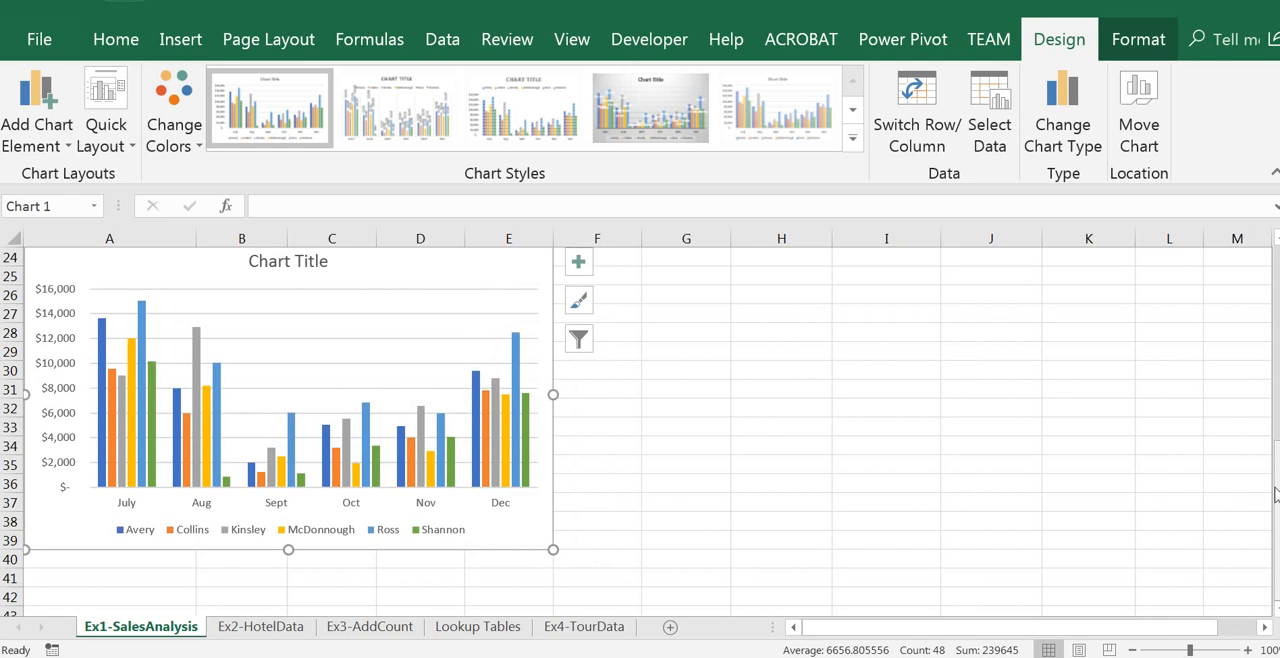
{"action": "left_click_drag", "start_coordinate": [1276, 490], "coordinate": [1276, 488]}
{"action": "left_click_drag", "start_coordinate": [552, 594], "coordinate": [934, 587]}
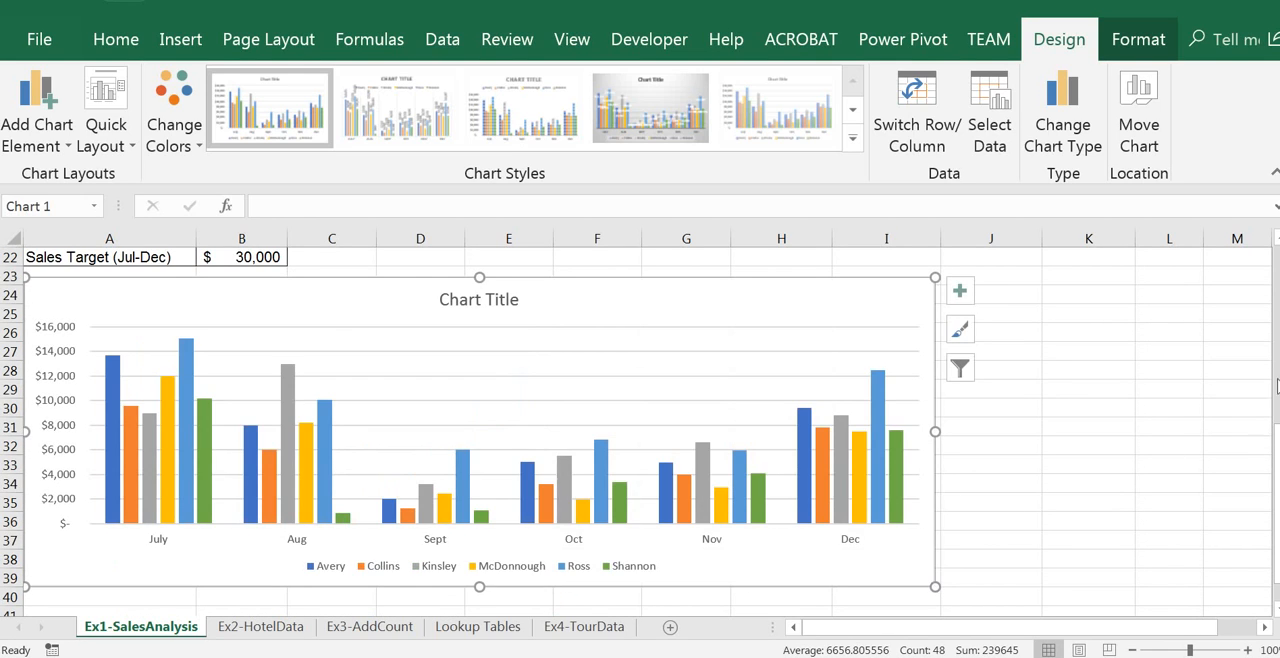
{"action": "mouse_move", "coordinate": [1276, 490]}
{"action": "left_mouse_down"}
{"action": "mouse_move", "coordinate": [1276, 451]}
{"action": "mouse_move", "coordinate": [1276, 483]}
{"action": "left_mouse_up"}
{"action": "left_click_drag", "start_coordinate": [935, 605], "coordinate": [1131, 549]}
{"action": "left_click_drag", "start_coordinate": [1276, 482], "coordinate": [1276, 481]}
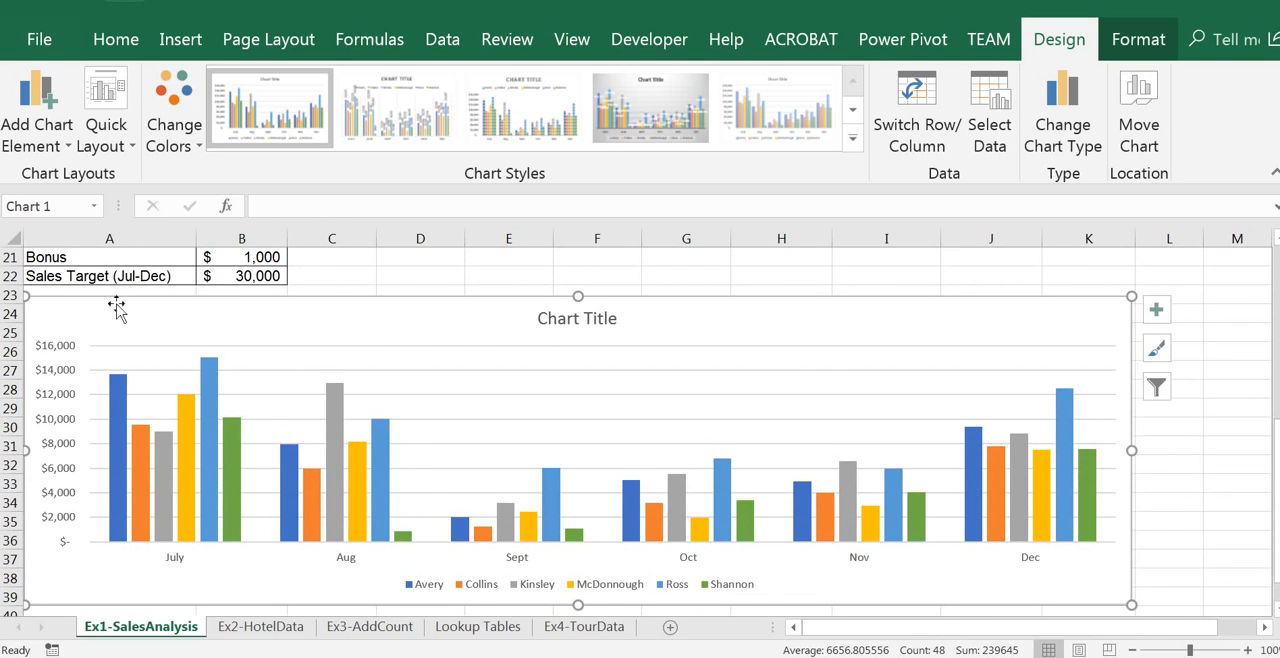
Step: Replace the placeholder chart title with "Monthly Sales Revenue per Salesperson"
{"action": "left_click", "coordinate": [604, 320]}
{"action": "left_click", "coordinate": [568, 319]}
{"action": "triple_click", "coordinate": [560, 318]}
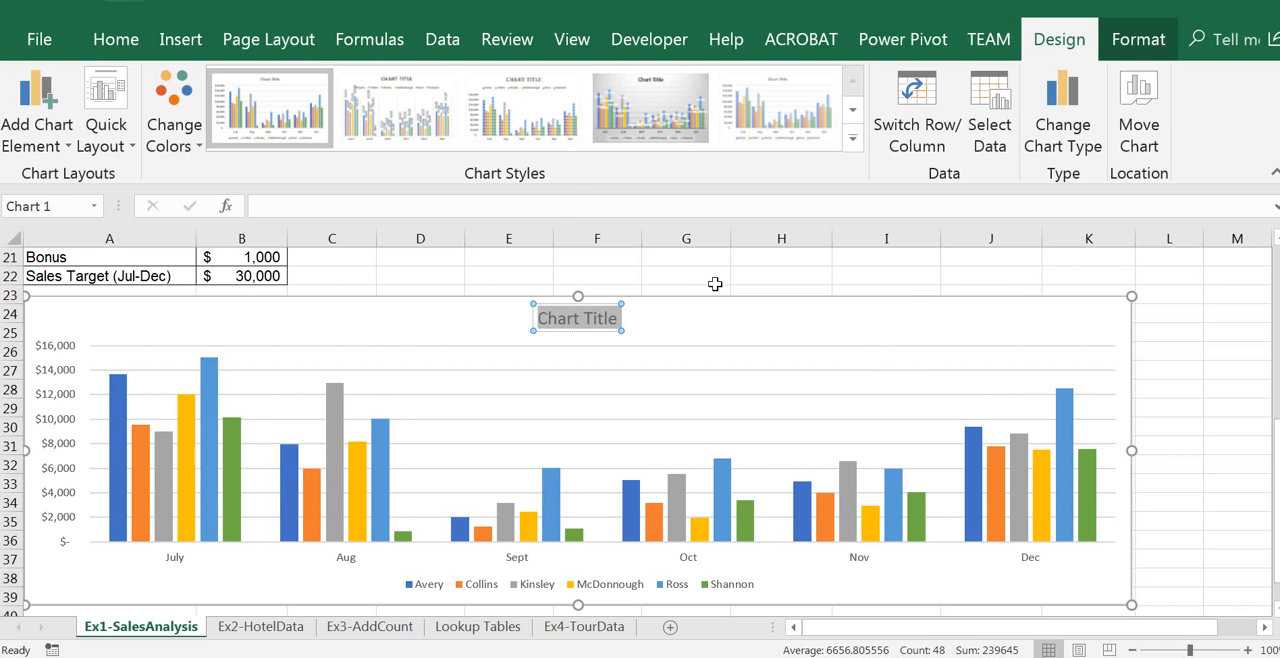
{"action": "type", "text": "MOnth"}
{"action": "key", "text": "BackSpace"}
{"action": "key", "text": "BackSpace"}
{"action": "key", "text": "BackSpace"}
{"action": "key", "text": "BackSpace"}
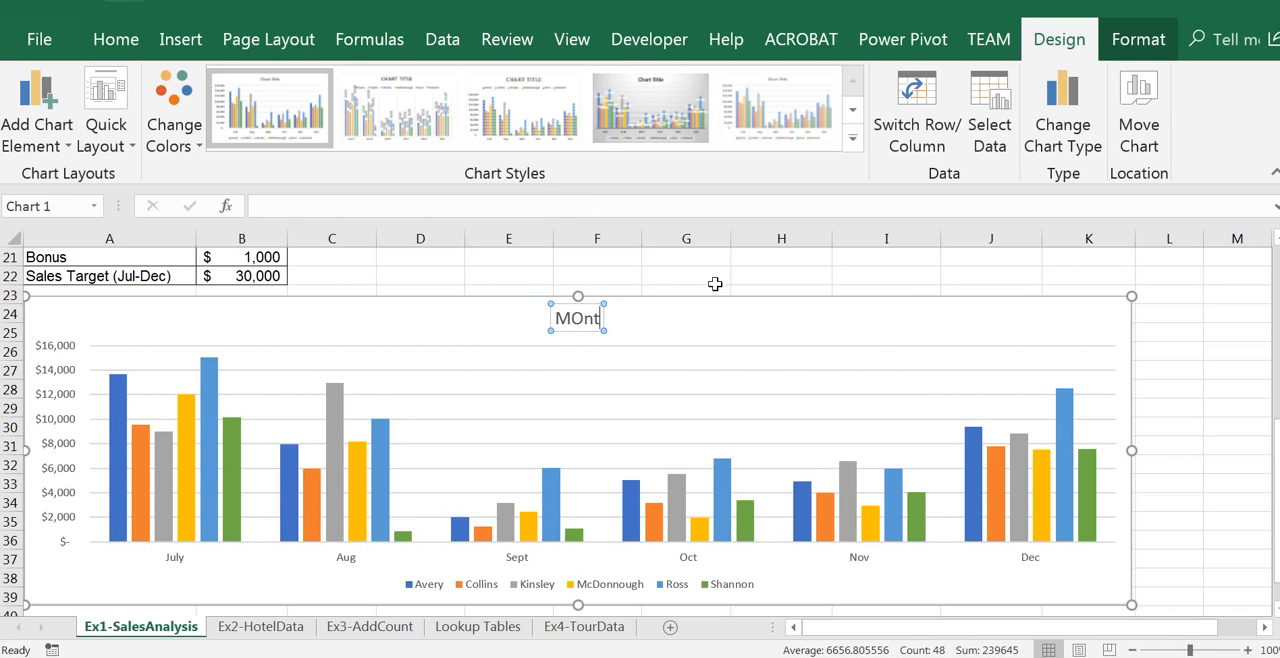
{"action": "type", "text": "onth"}
{"action": "key", "text": "BackSpace"}
{"action": "key", "text": "BackSpace"}
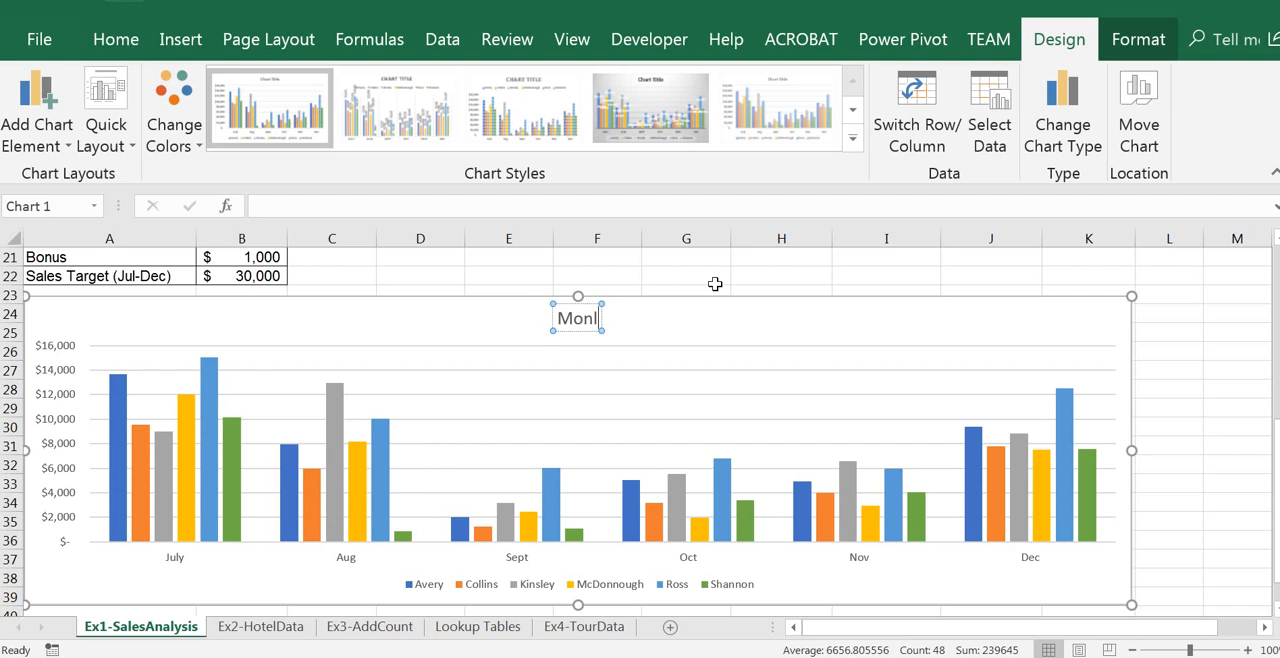
{"action": "type", "text": "thly Sales"}
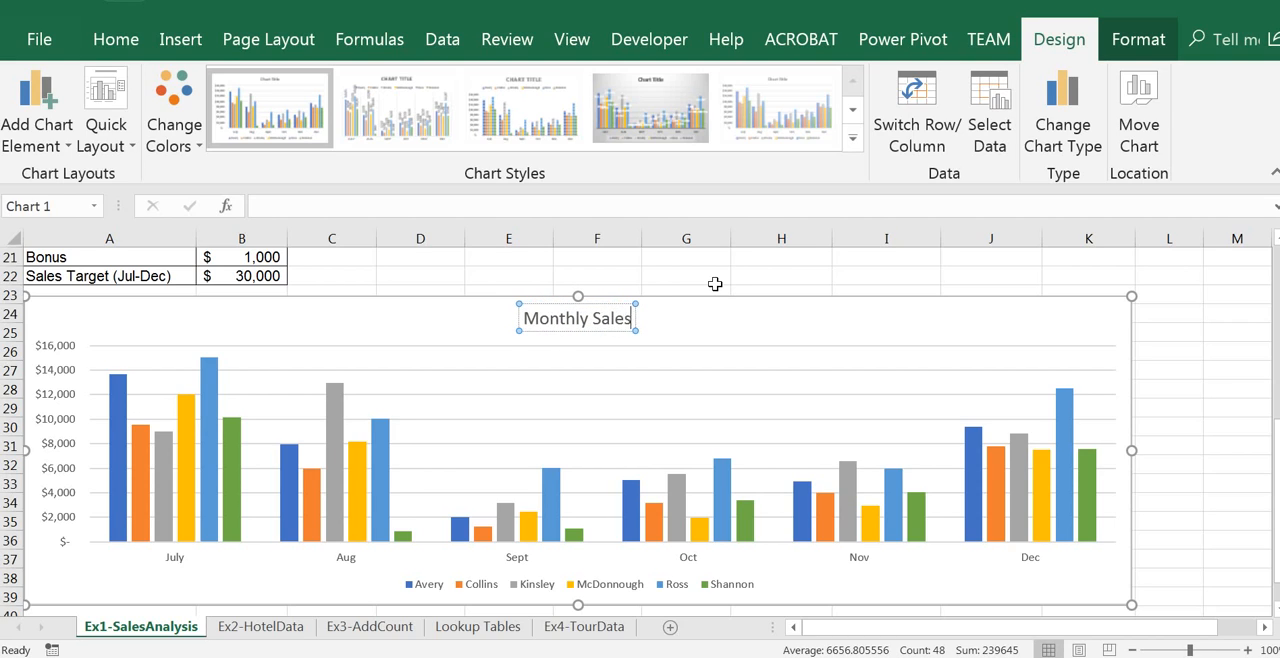
{"action": "type", "text": " Revenue per S"}
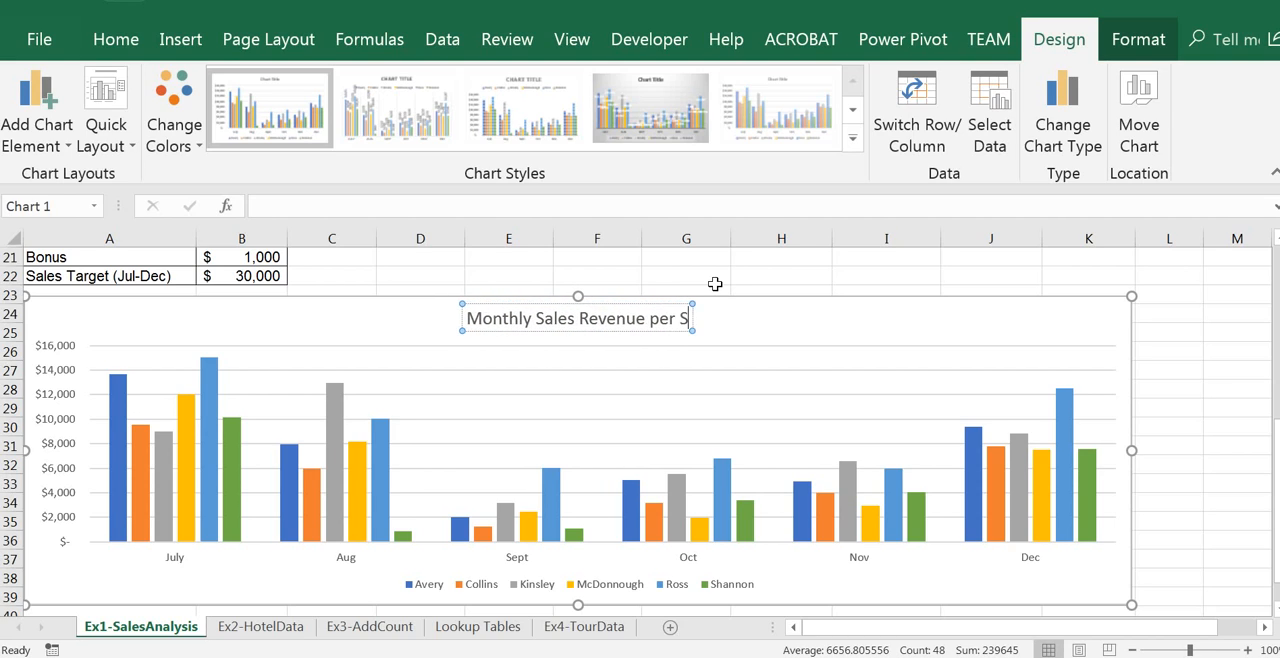
{"action": "type", "text": "alesperson"}
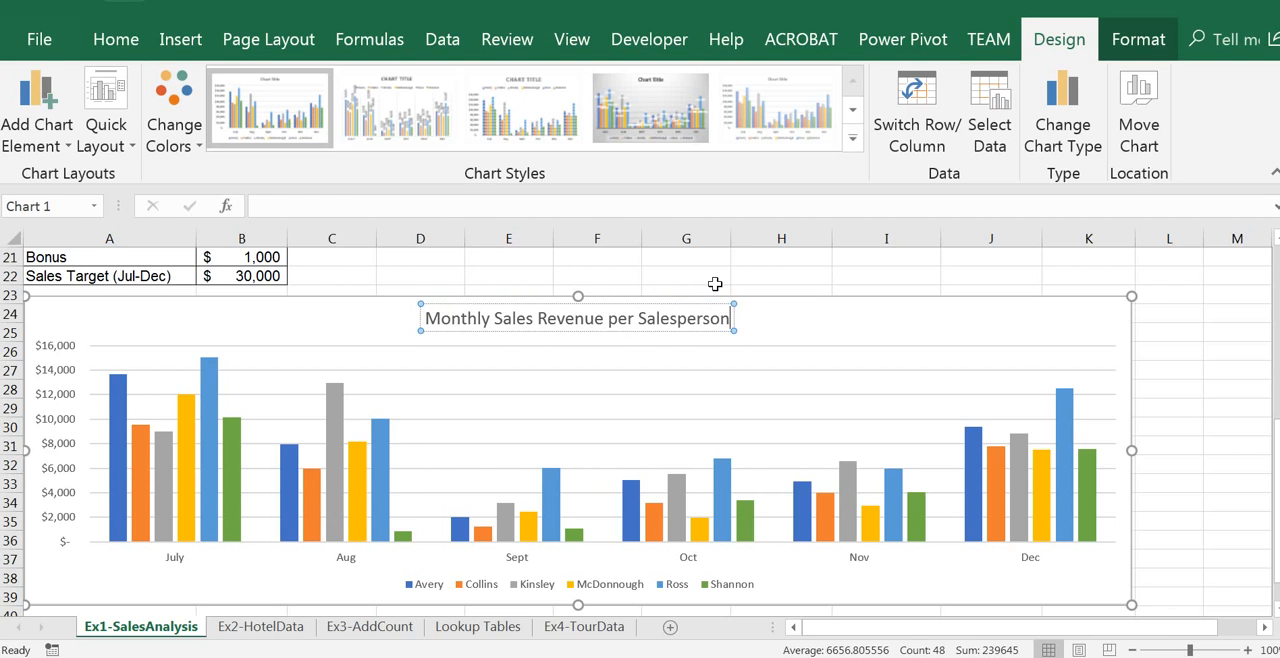
Step: Add a second line reading "July to December" to the chart title and finish editing it
{"action": "key", "text": "Return"}
{"action": "type", "text": "July to December"}
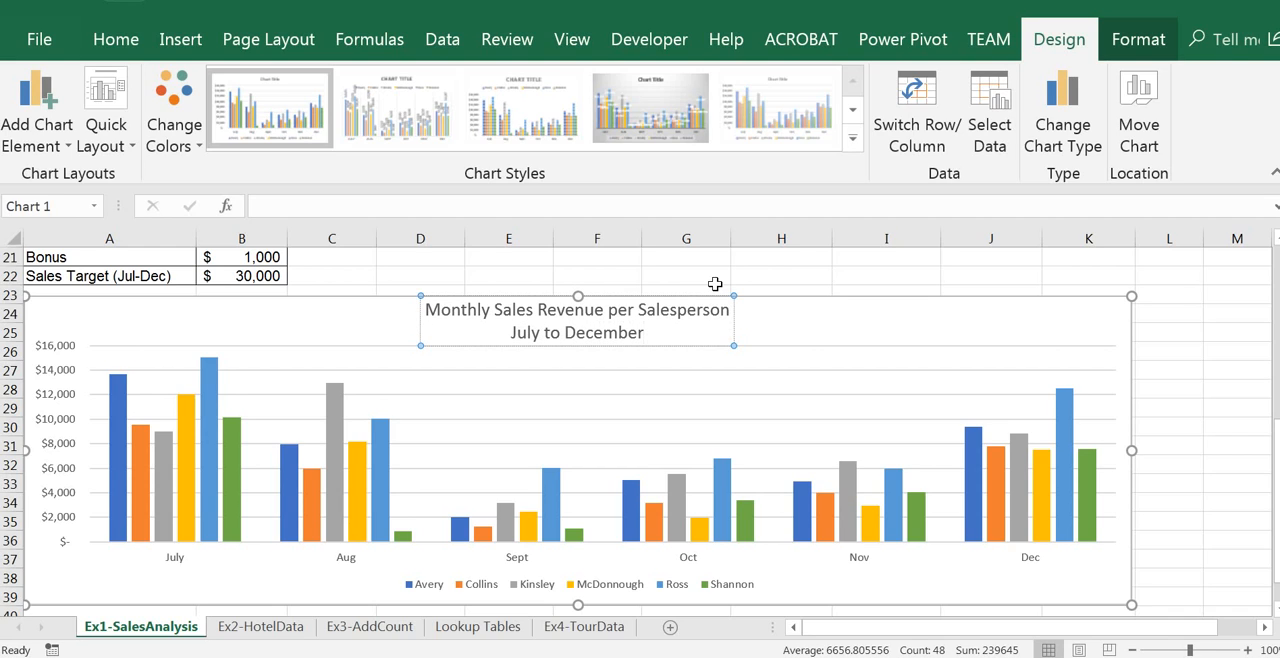
{"action": "left_click", "coordinate": [217, 323]}
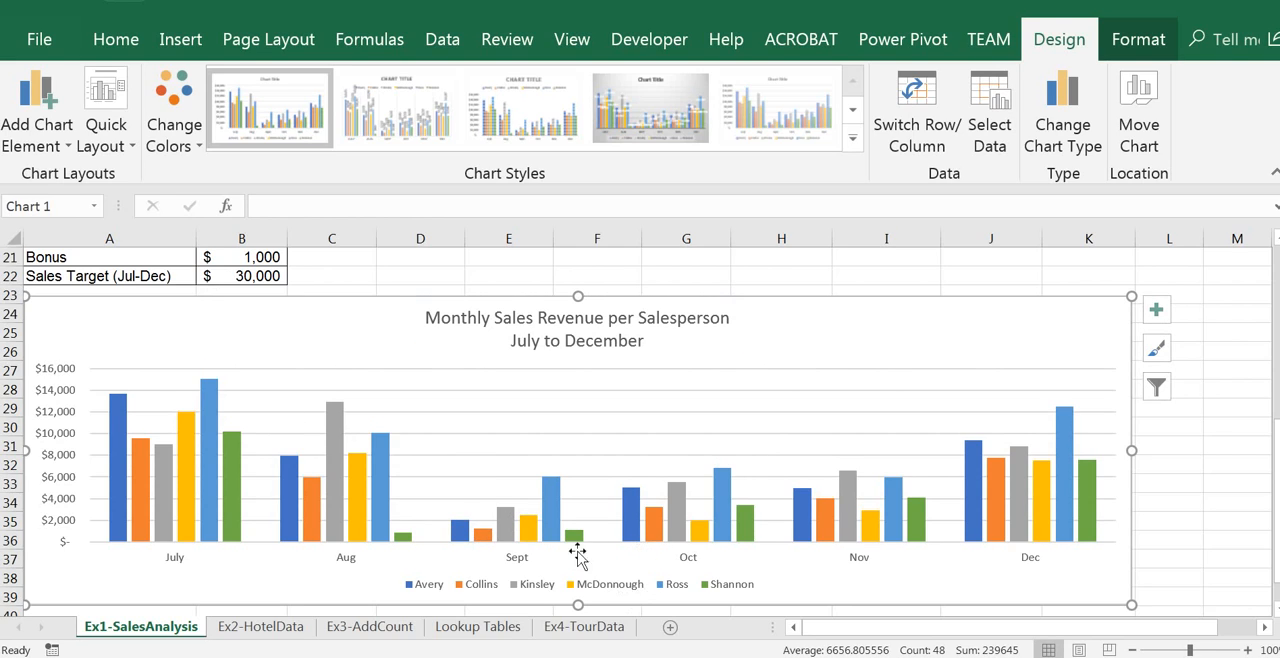
Step: Apply the Style 14 chart style to the monthly sales column chart
{"action": "left_click", "coordinate": [170, 565]}
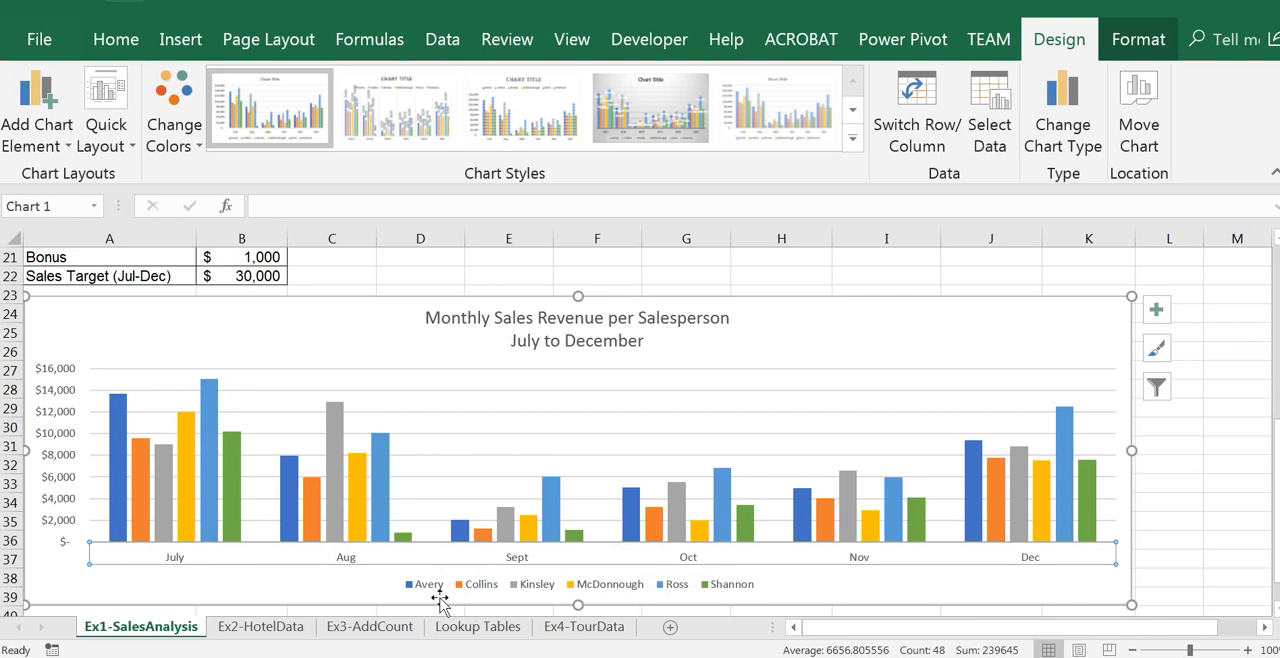
{"action": "left_click", "coordinate": [445, 590]}
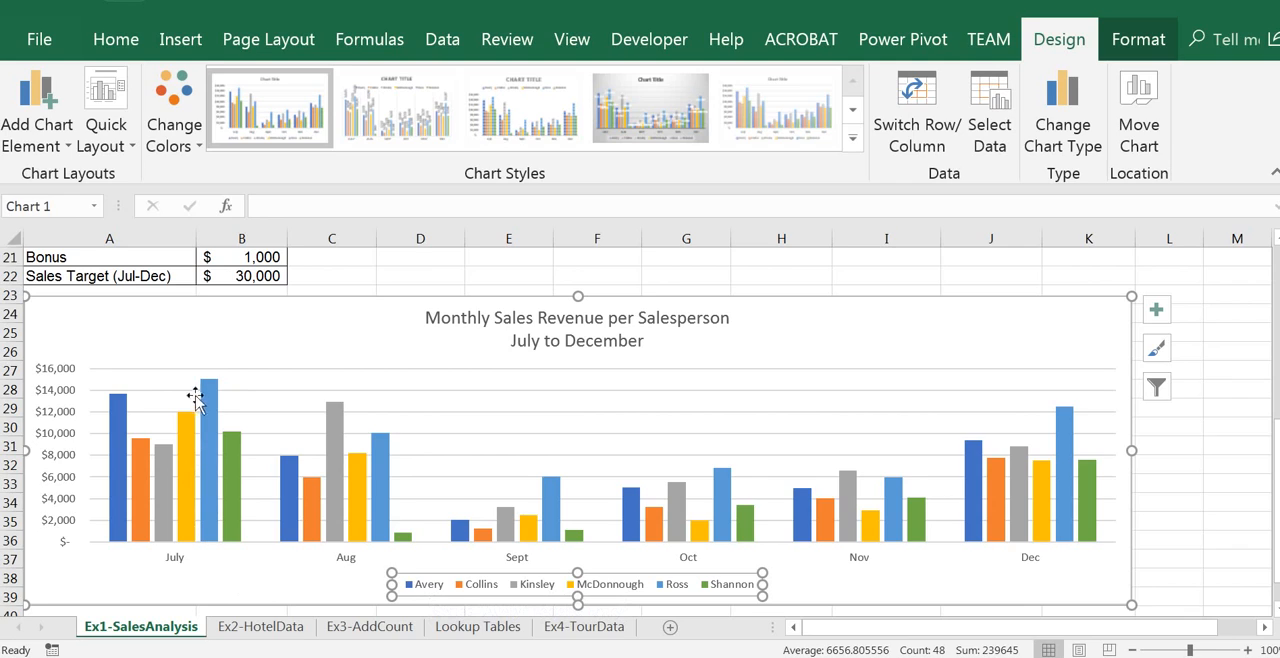
{"action": "mouse_move", "coordinate": [208, 418]}
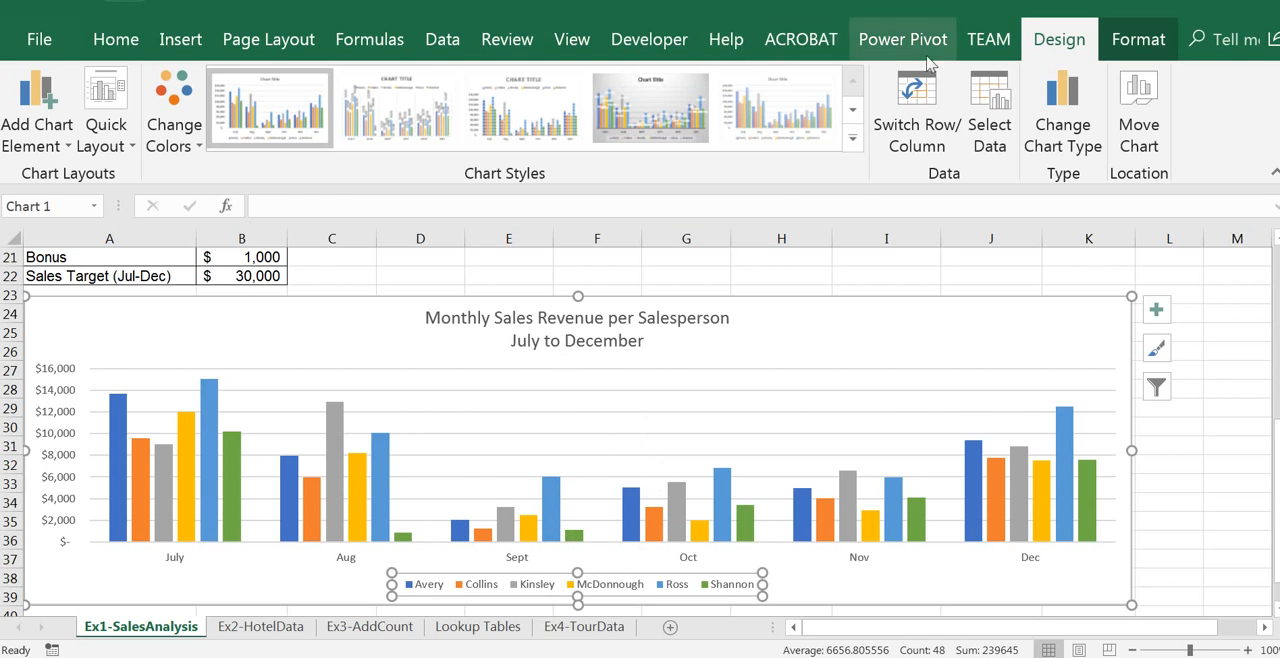
{"action": "left_click", "coordinate": [852, 137]}
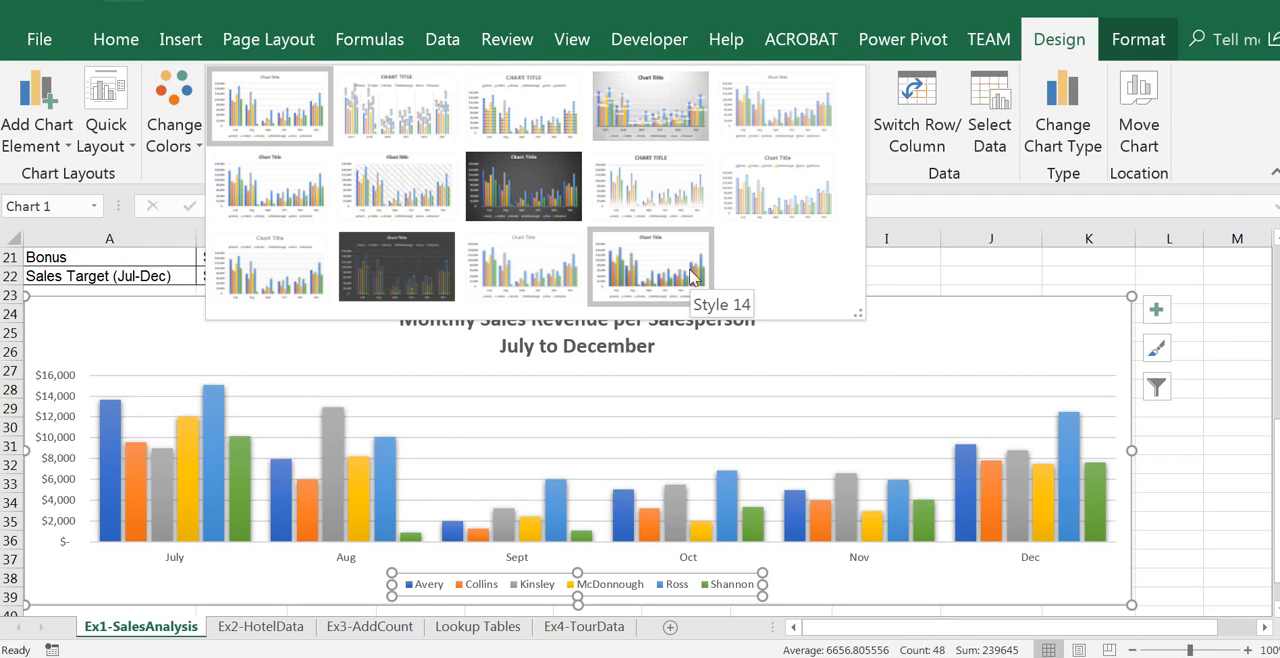
{"action": "left_click", "coordinate": [690, 270]}
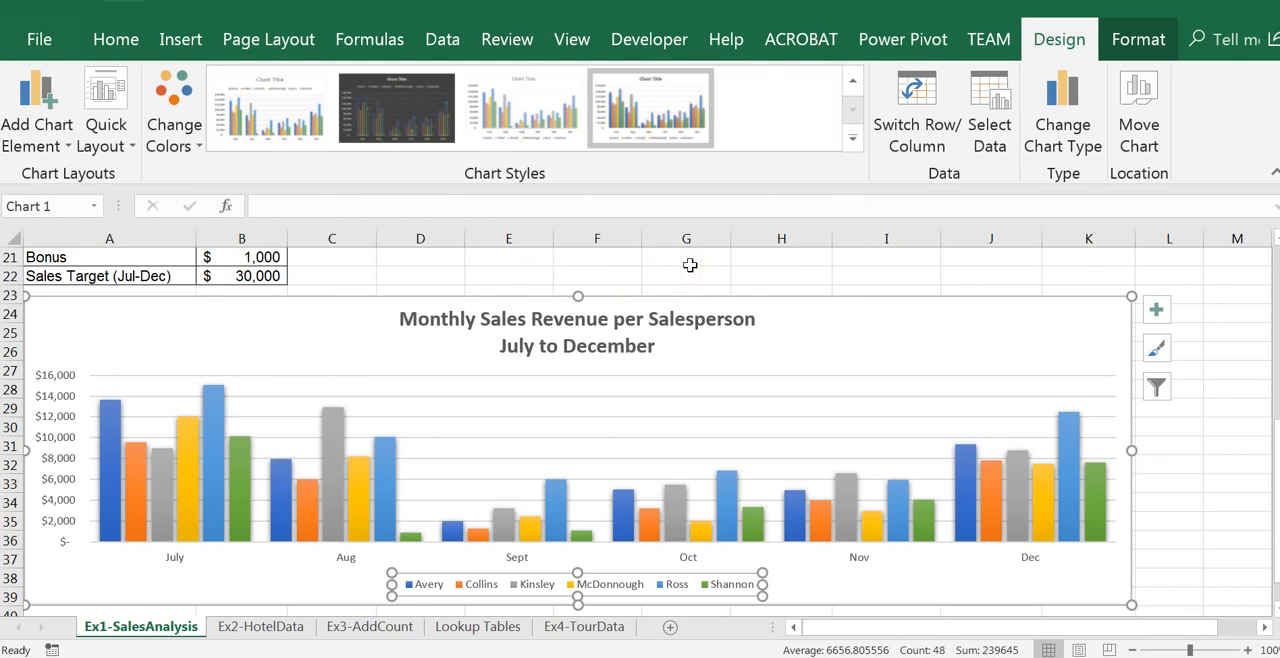